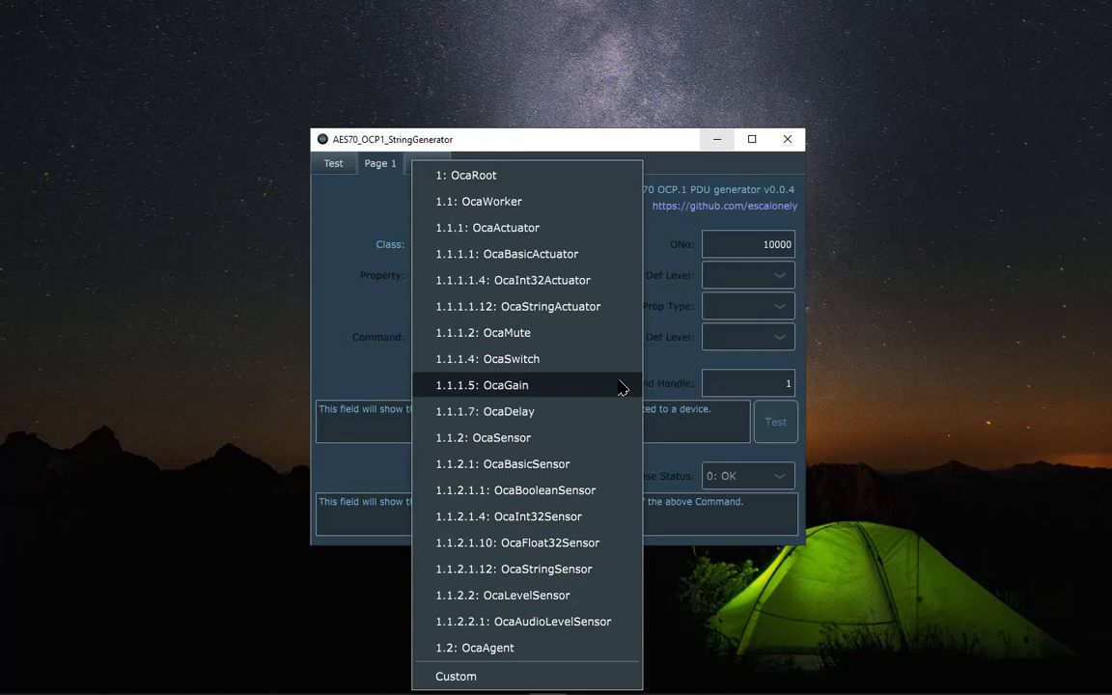
- Choose the class 1.1.1.5: OcaGain and its property 4,1: Gain for object number 10000
left_click(621, 387)
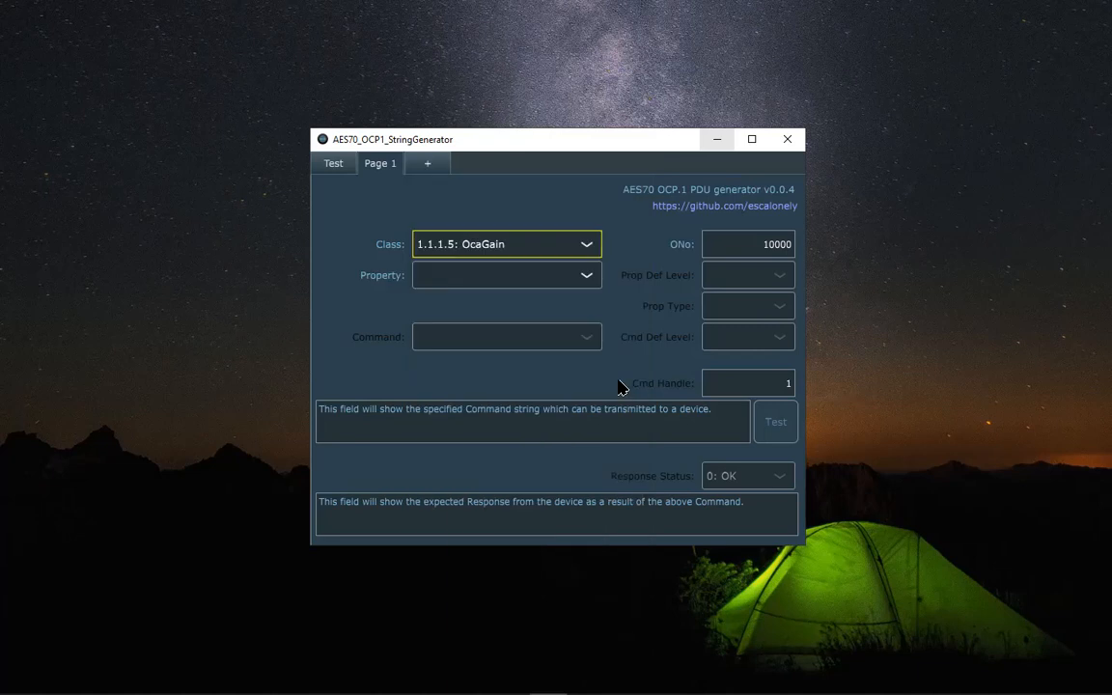
left_click(742, 244)
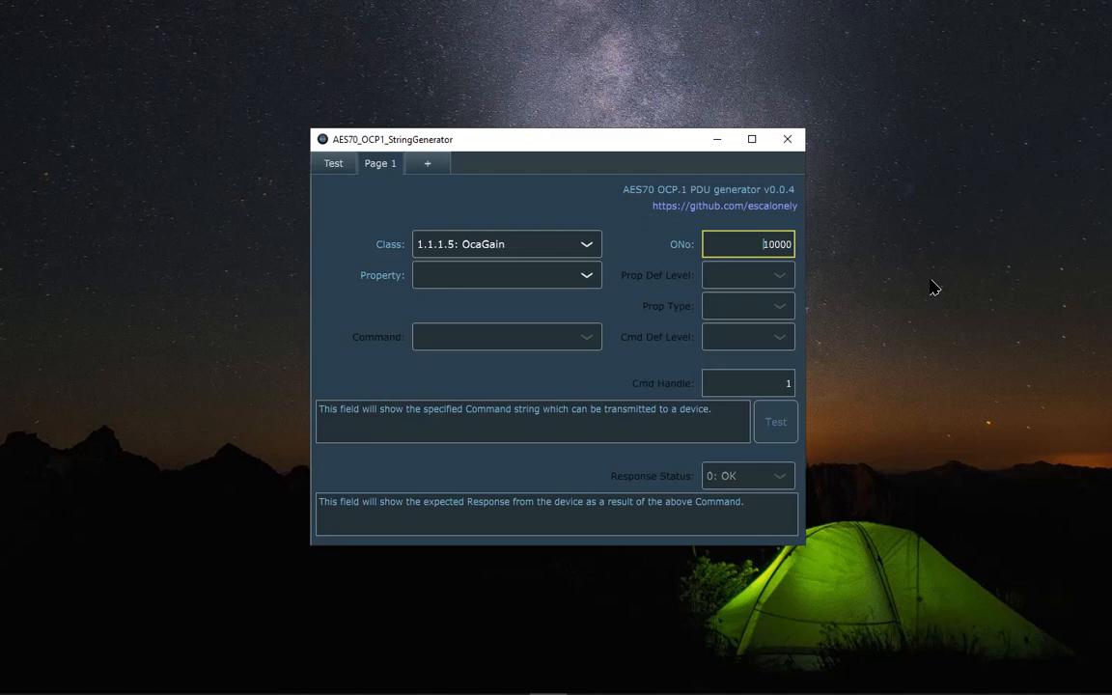
left_click(567, 277)
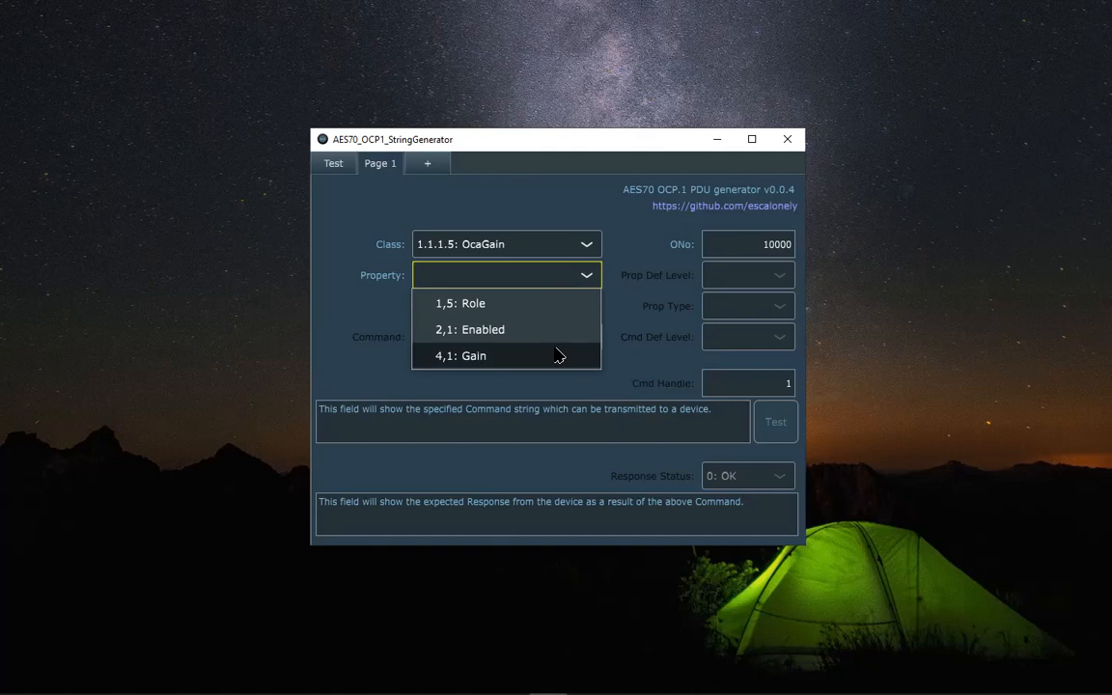
left_click(586, 355)
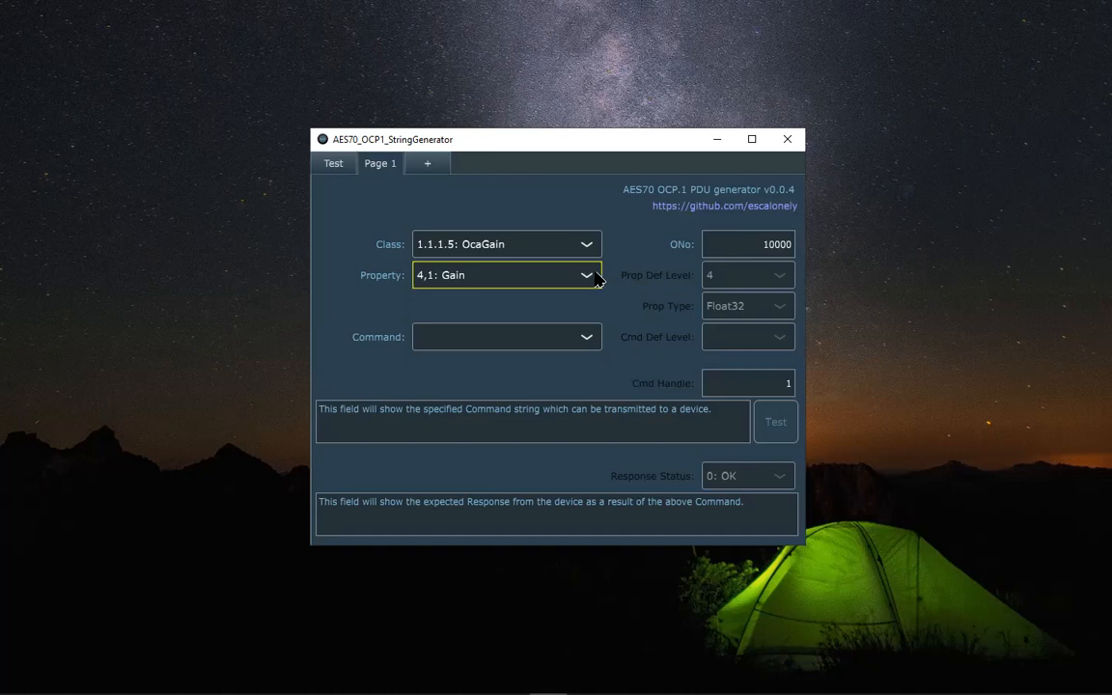
left_click(490, 276)
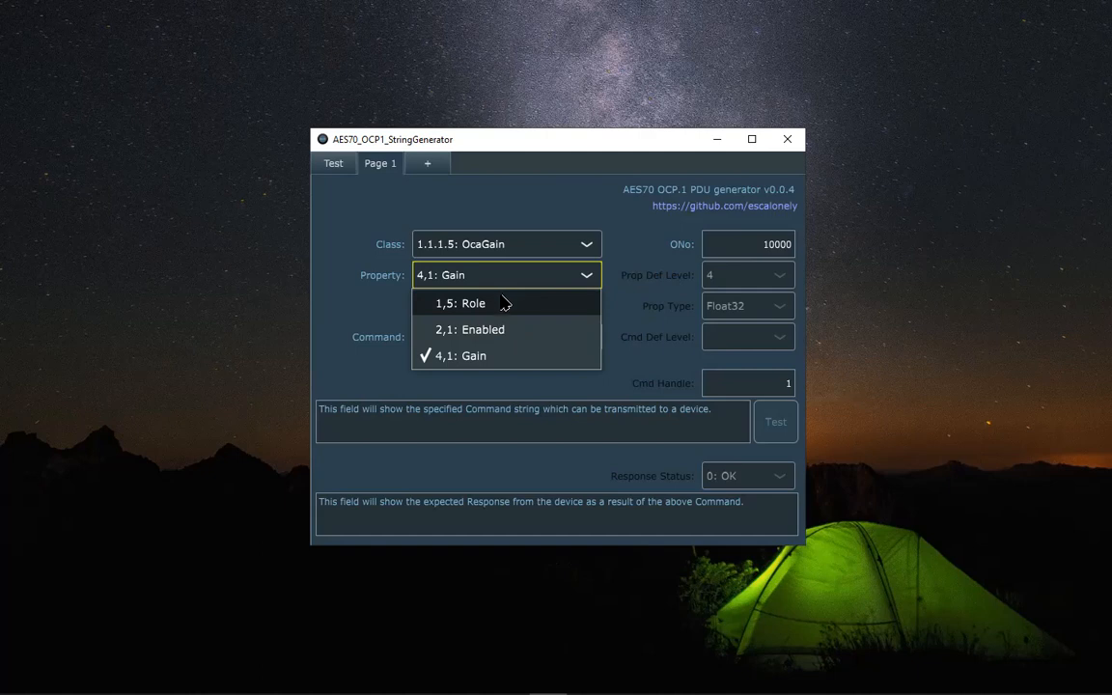
left_click(510, 349)
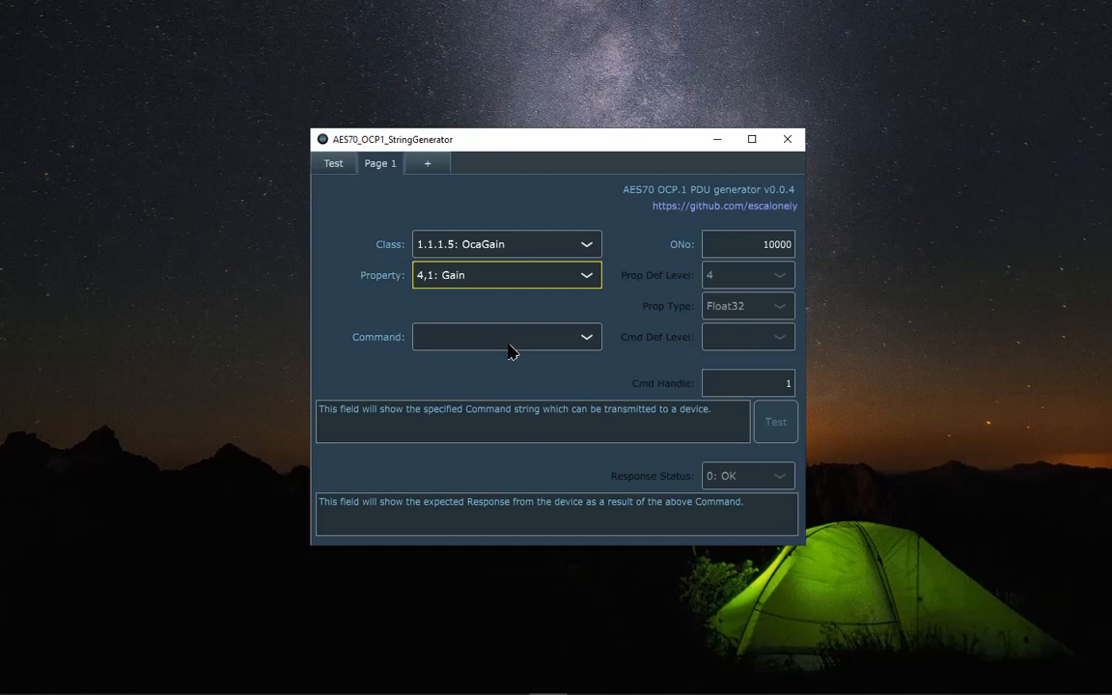
- Choose the 2: SetValue command, enter a set value of -100, and adjust it to about -90.79
left_click(510, 348)
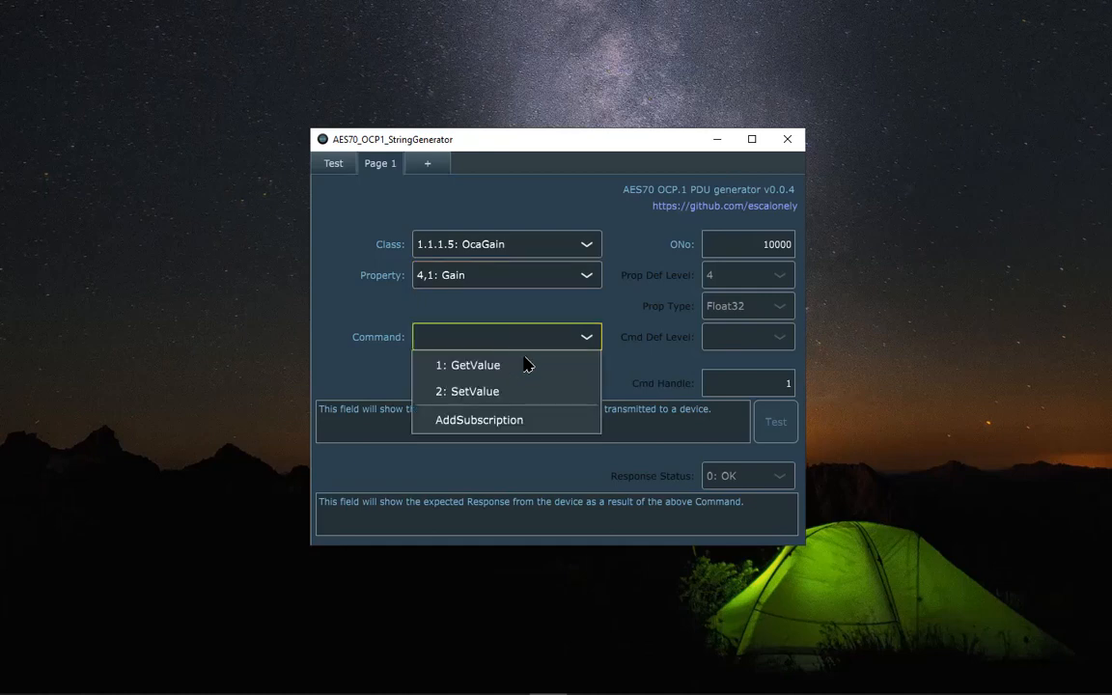
left_click(585, 394)
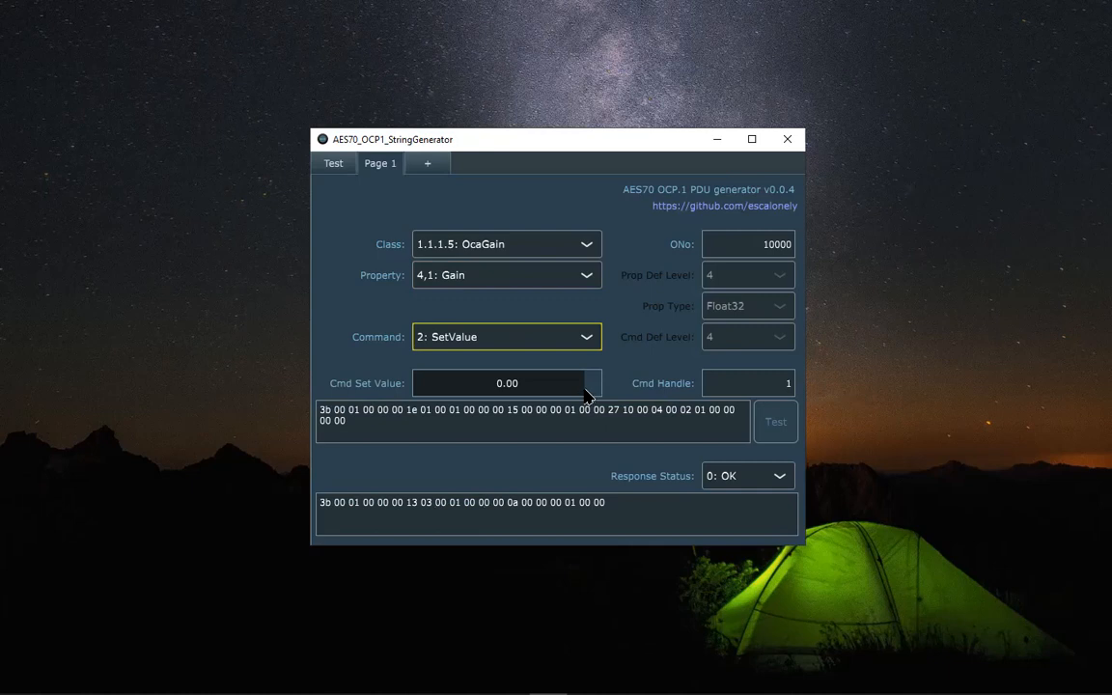
mouse_move(587, 380)
left_mouse_down()
mouse_move(545, 388)
mouse_move(575, 387)
left_mouse_up()
left_click(522, 383)
type("-100")
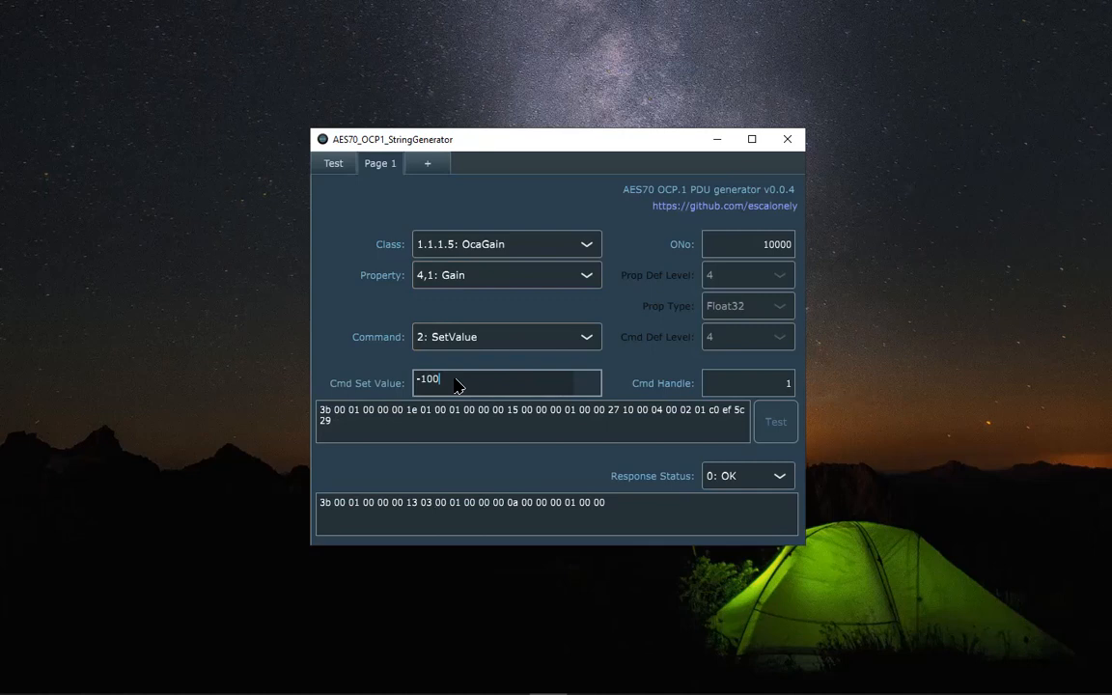
key("Return")
left_click_drag(442, 377, 454, 376)
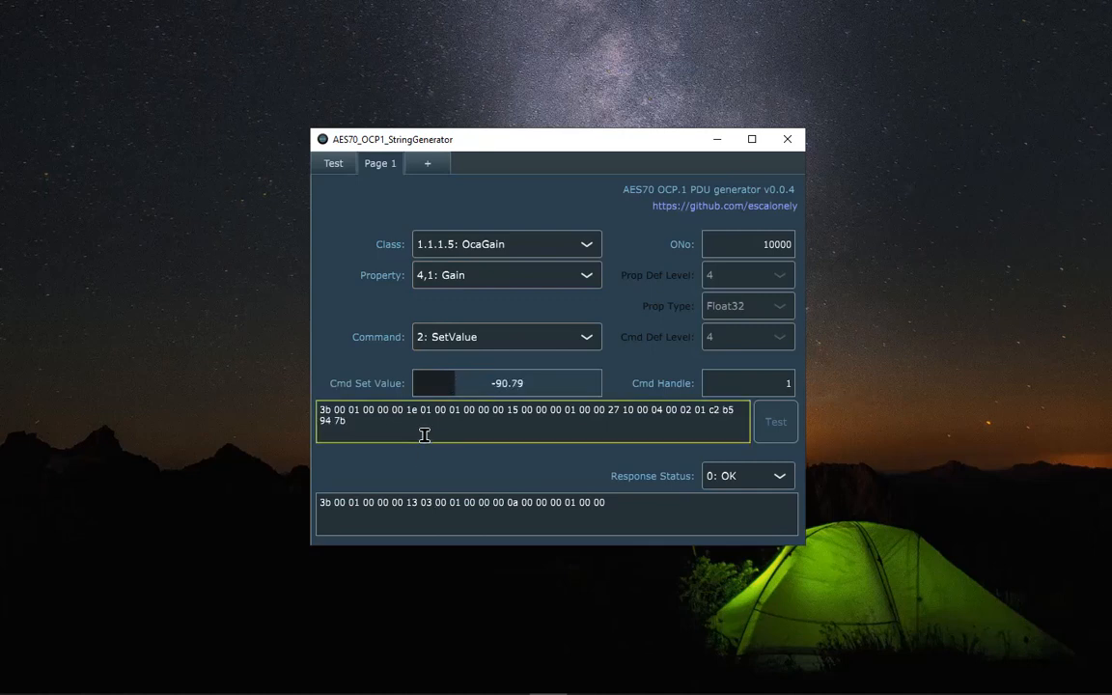
- Select the whole generated command string and the whole expected response string to examine them
left_click_drag(370, 422, 303, 403)
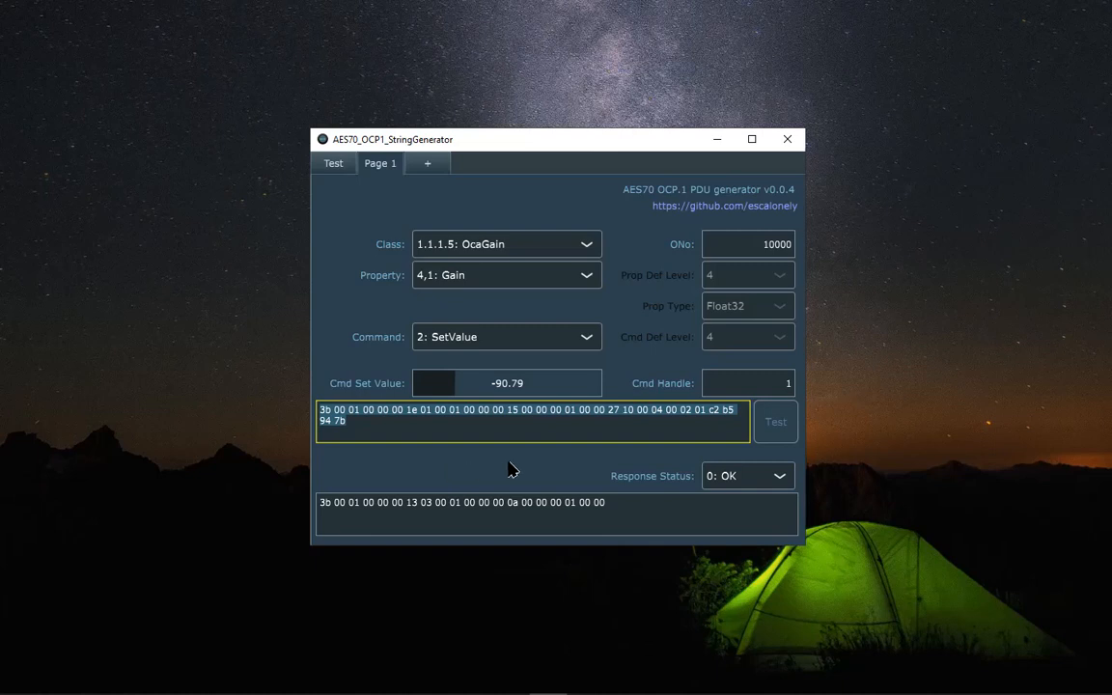
left_click(621, 504)
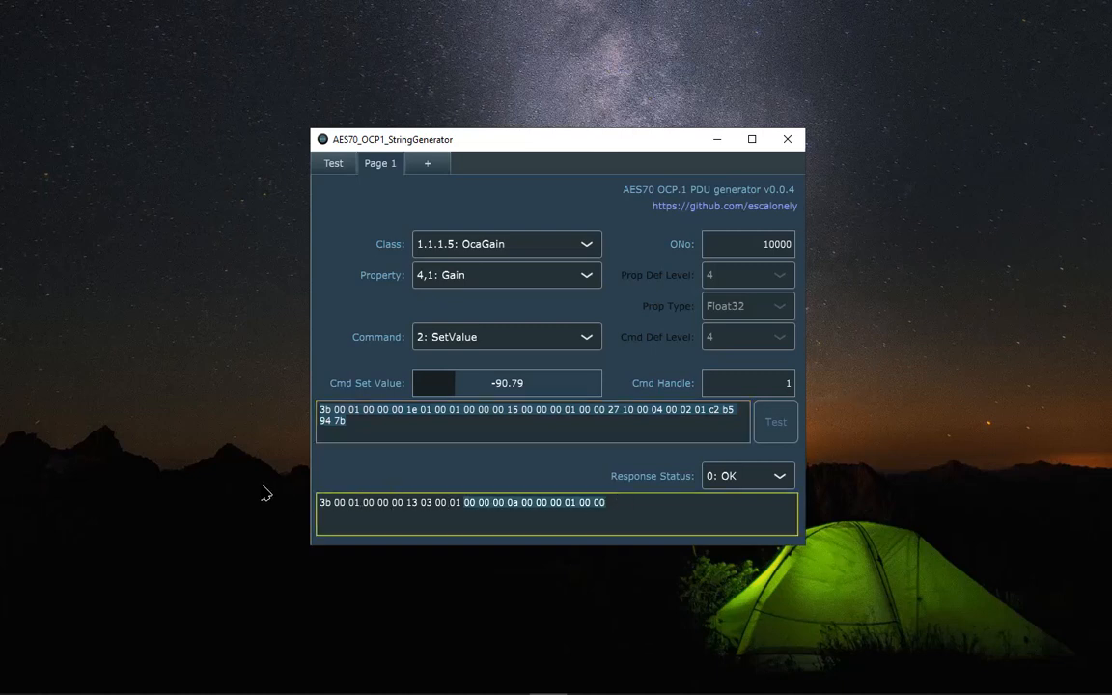
key("ctrl+a")
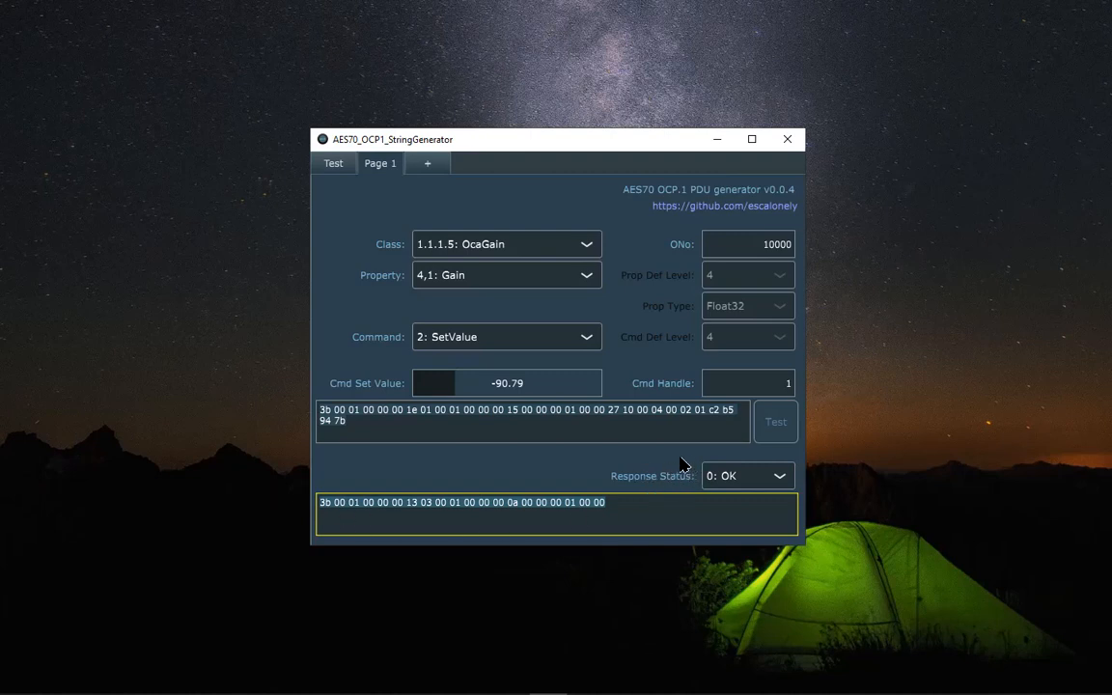
- Try the response status 5: BadONo, and set it back to 0: OK
left_click(784, 479)
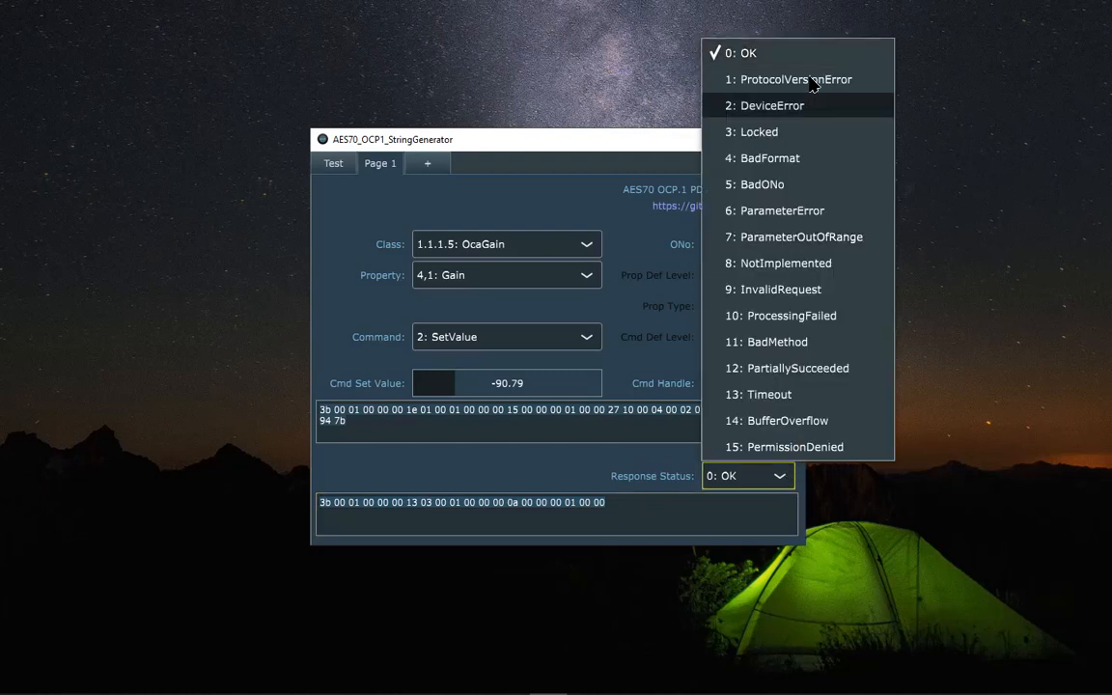
left_click(805, 186)
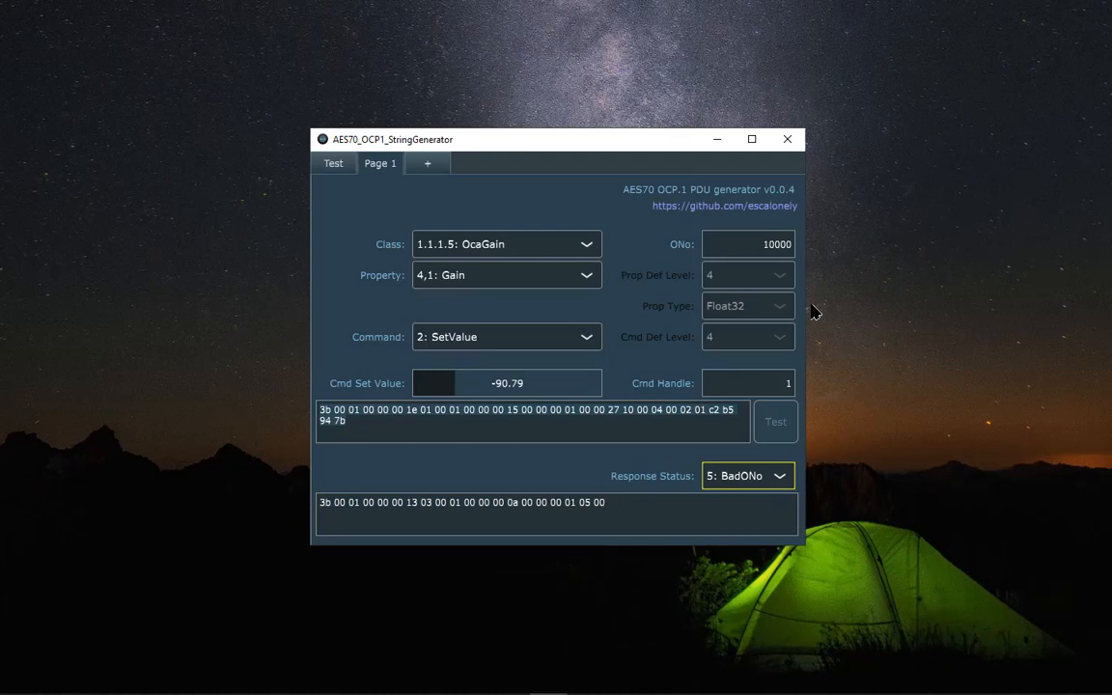
left_click(758, 475)
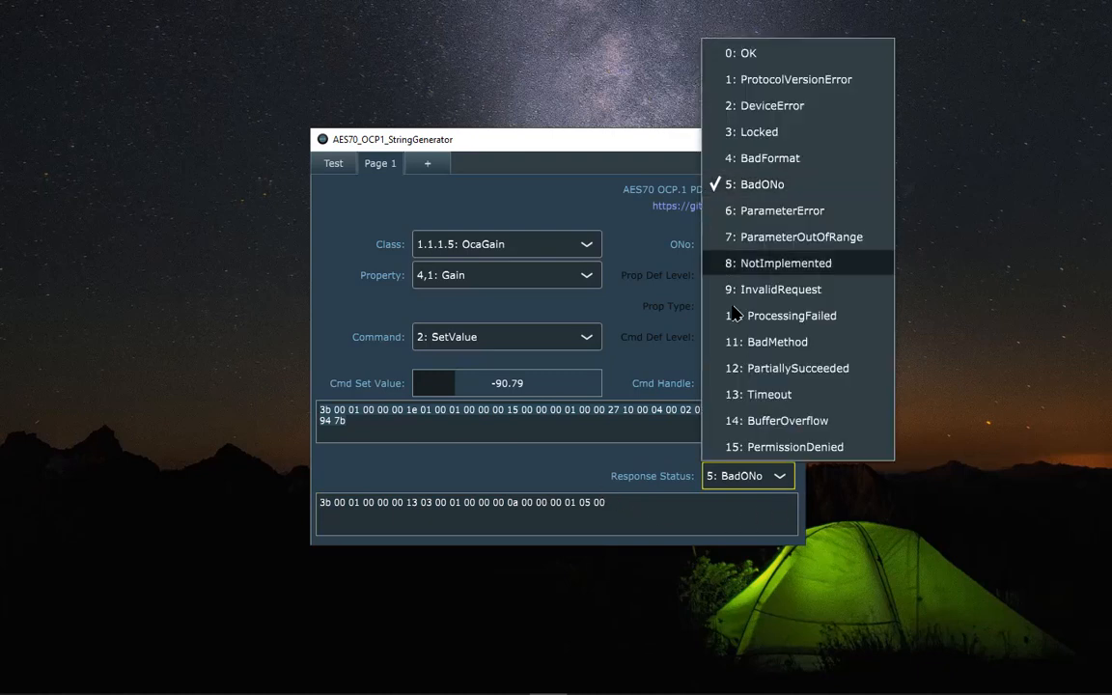
left_click(774, 55)
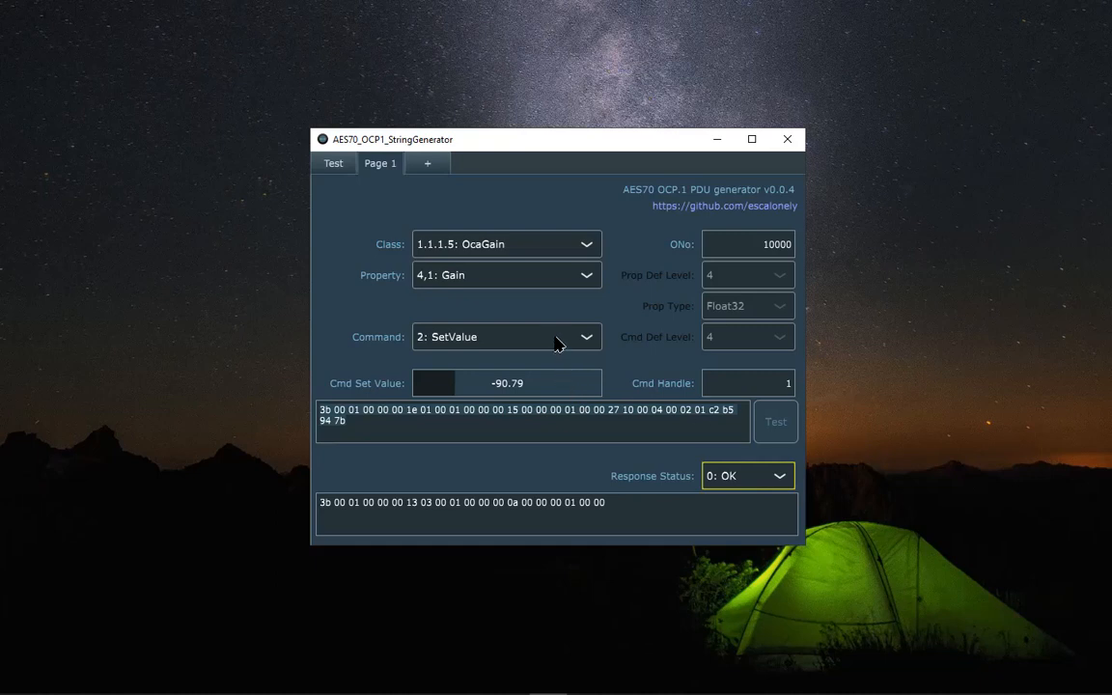
- Change the command to 1: GetValue and adjust the expected response value to about 0.64
left_click(500, 337)
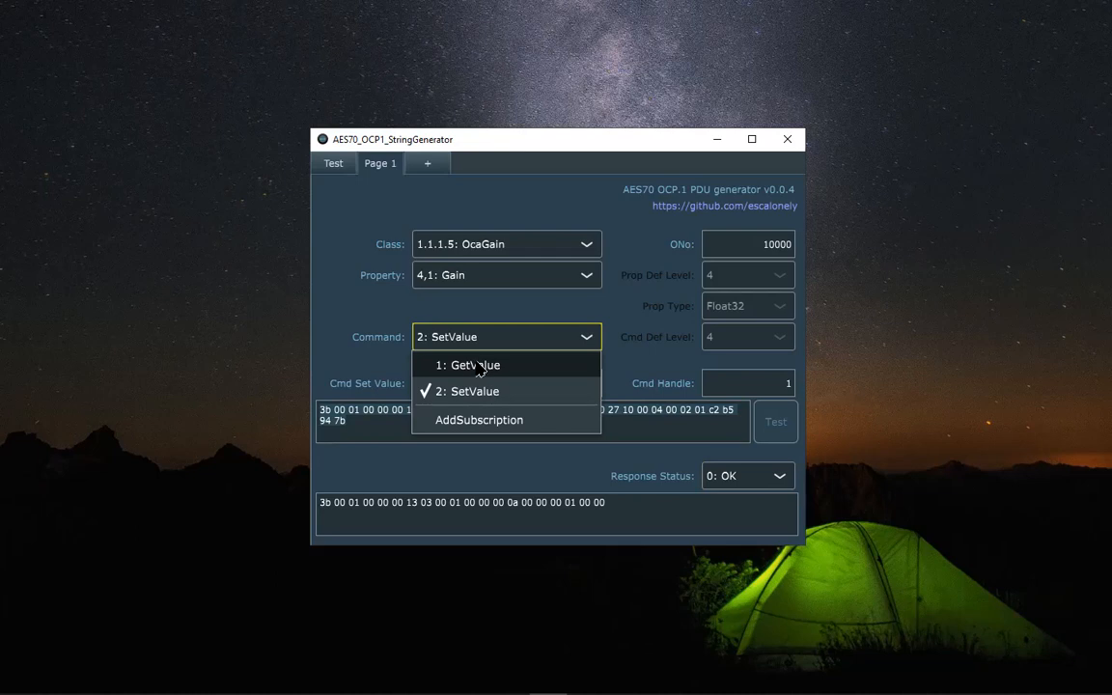
left_click(477, 366)
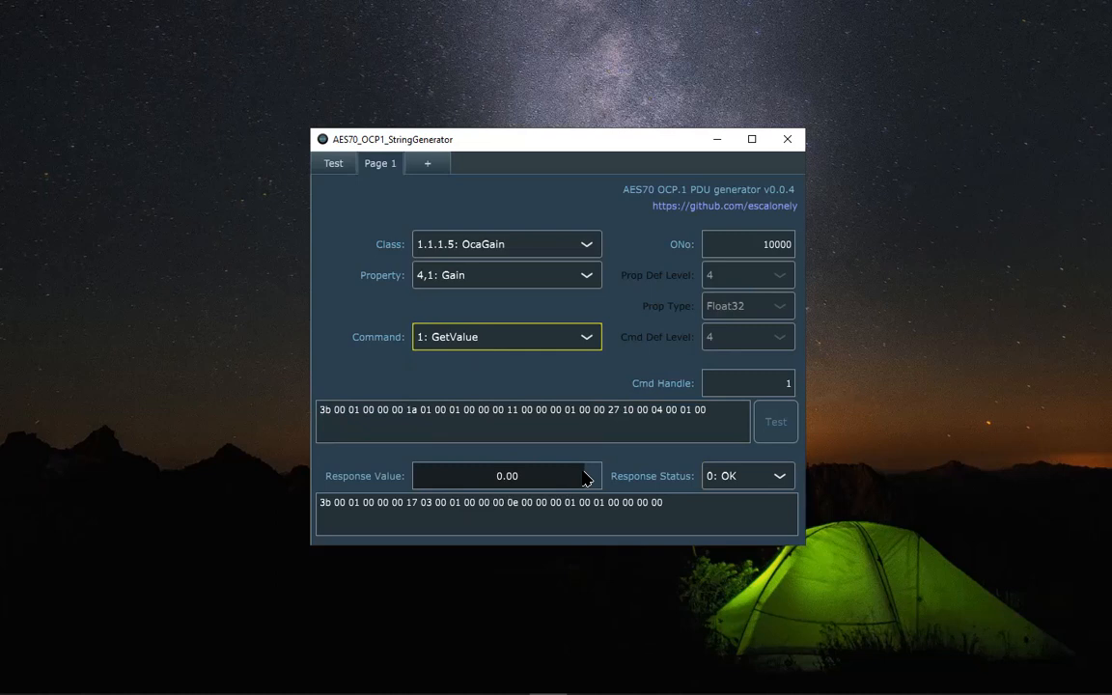
mouse_move(587, 472)
left_mouse_down()
mouse_move(559, 478)
mouse_move(588, 472)
left_mouse_up()
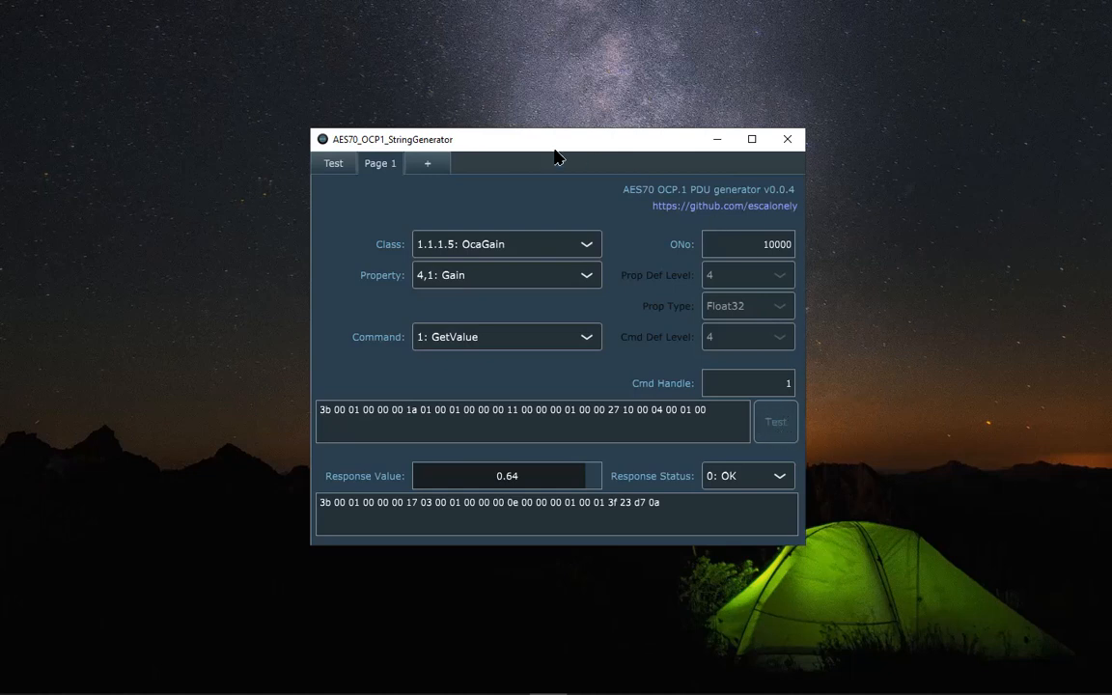
- Set the test connection's port to 50014 for the device at 127.0.0.1
left_click(333, 166)
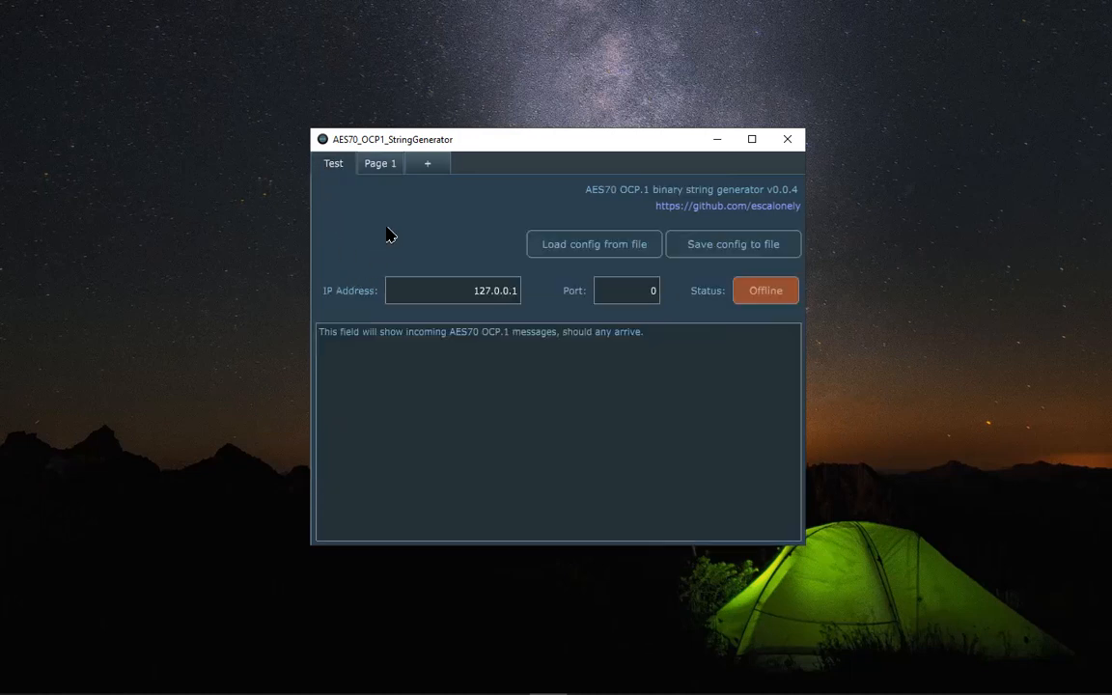
left_click(644, 291)
key("BackSpace")
type("50014")
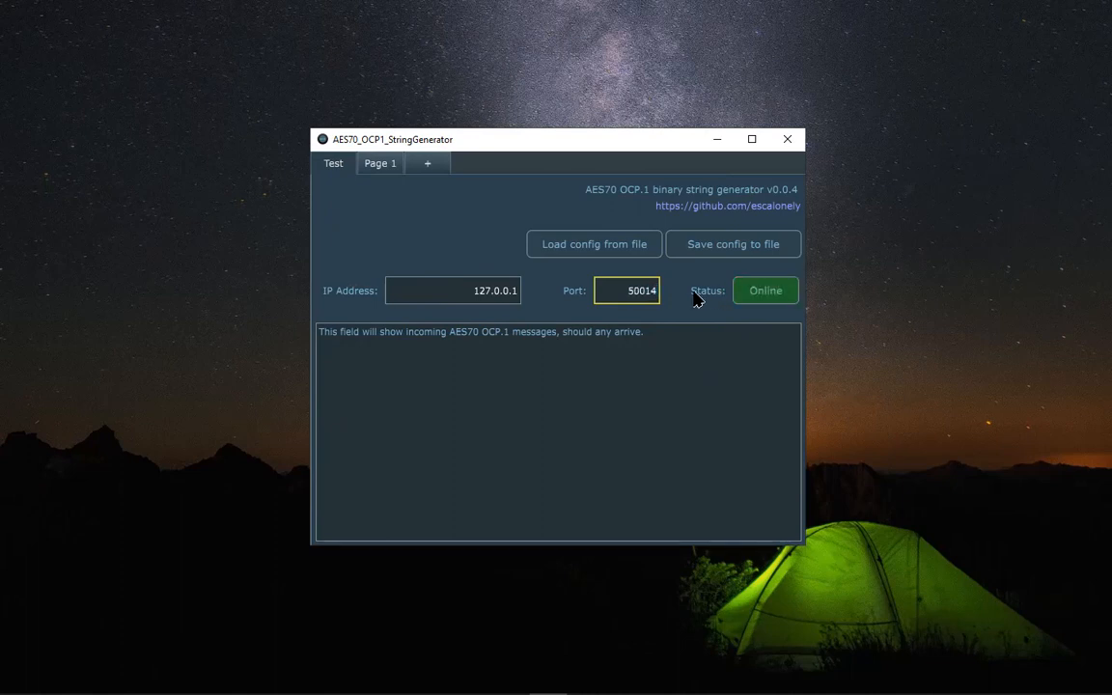
key("Return")
- Return to Page 1 and send the GetValue command to the device several times as a test
left_click(385, 168)
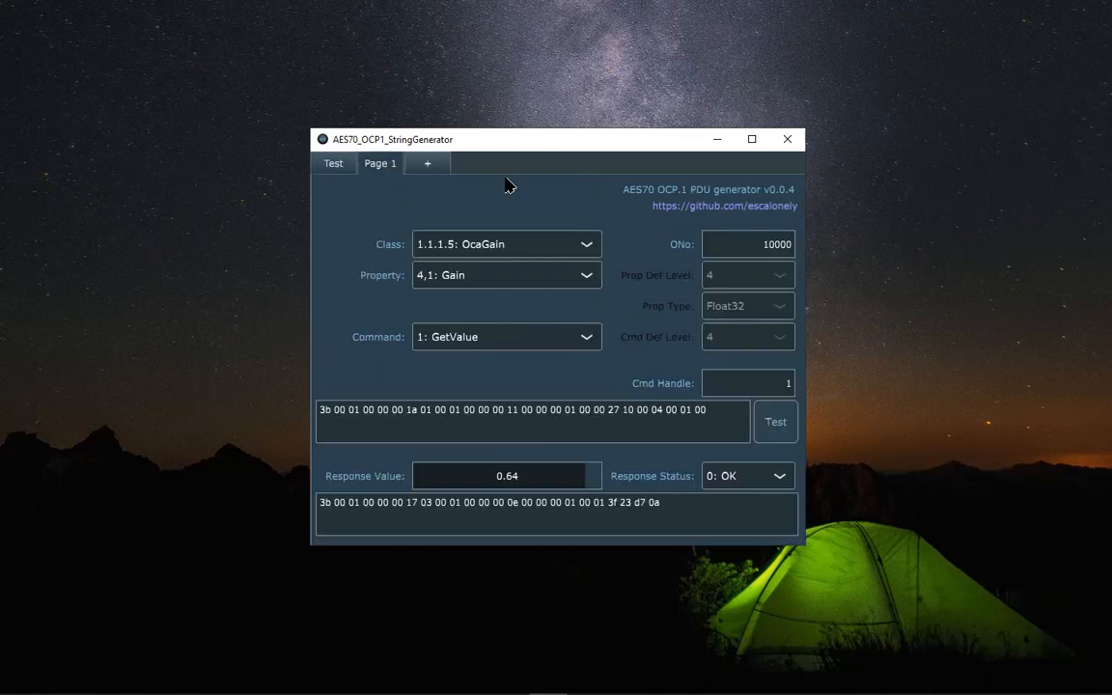
left_click(776, 431)
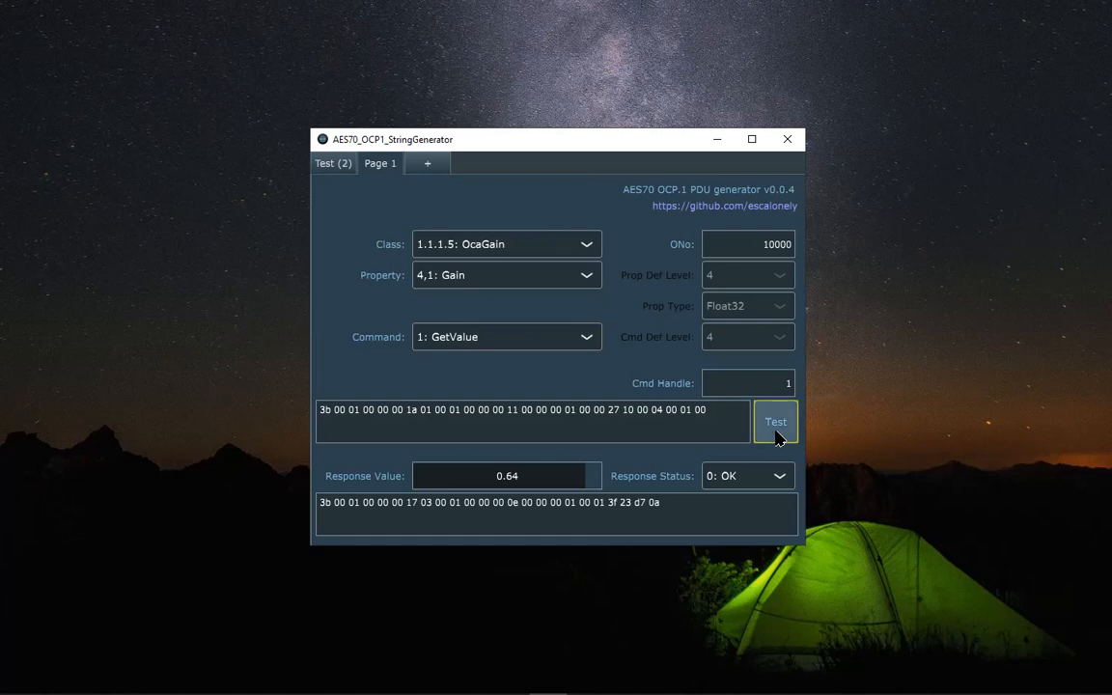
left_click(778, 437)
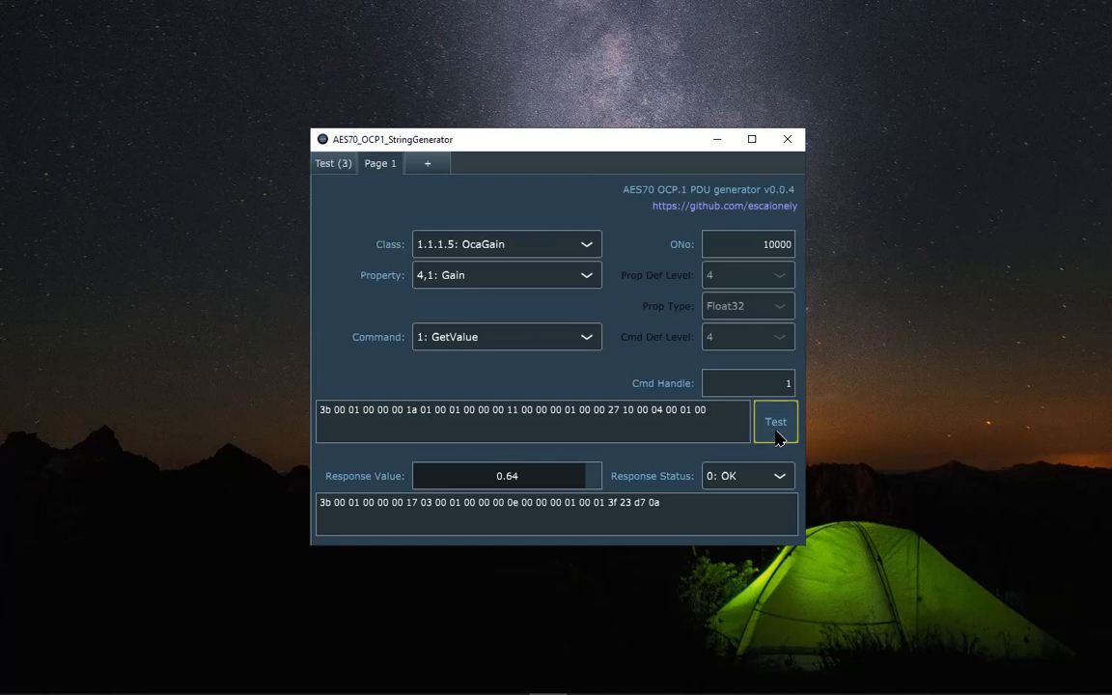
left_click(778, 438)
left_click(778, 437)
- Examine the incoming device messages on the Test page, highlight the latest message's timestamp, and return to Page 1
left_click(338, 165)
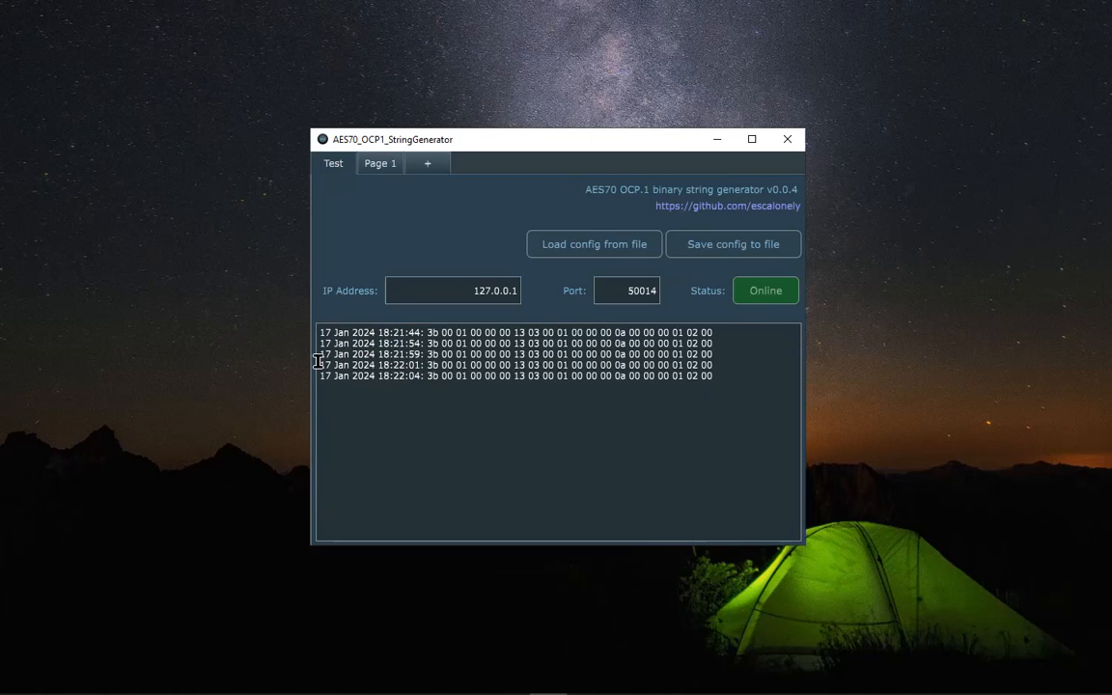
left_click_drag(319, 374, 420, 377)
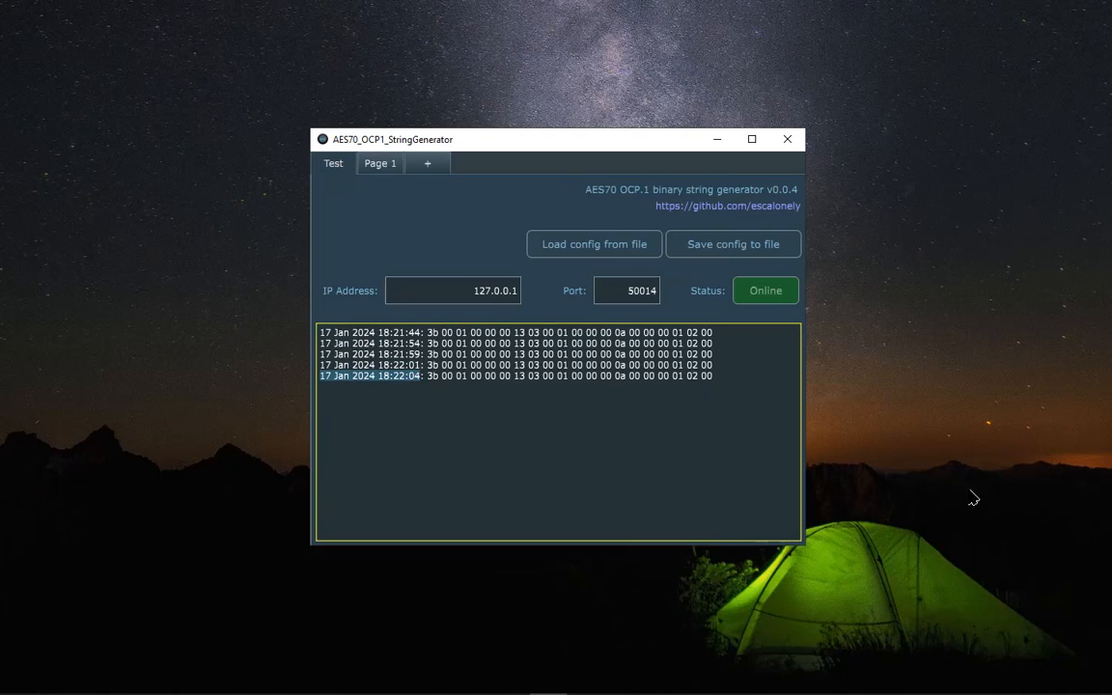
left_click(367, 164)
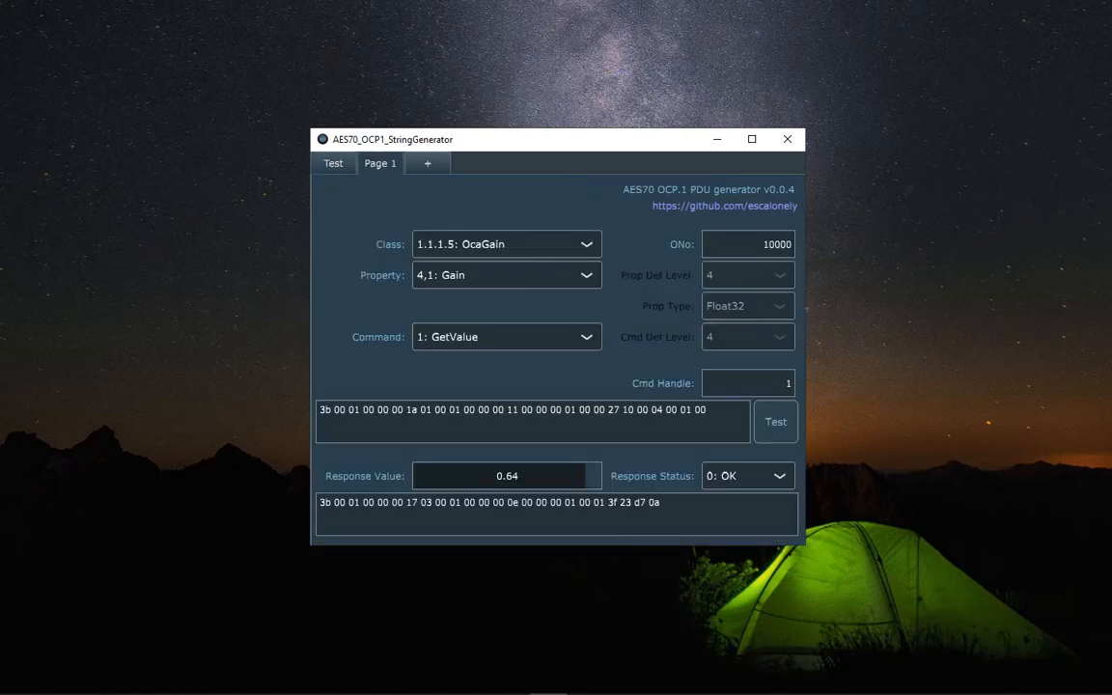